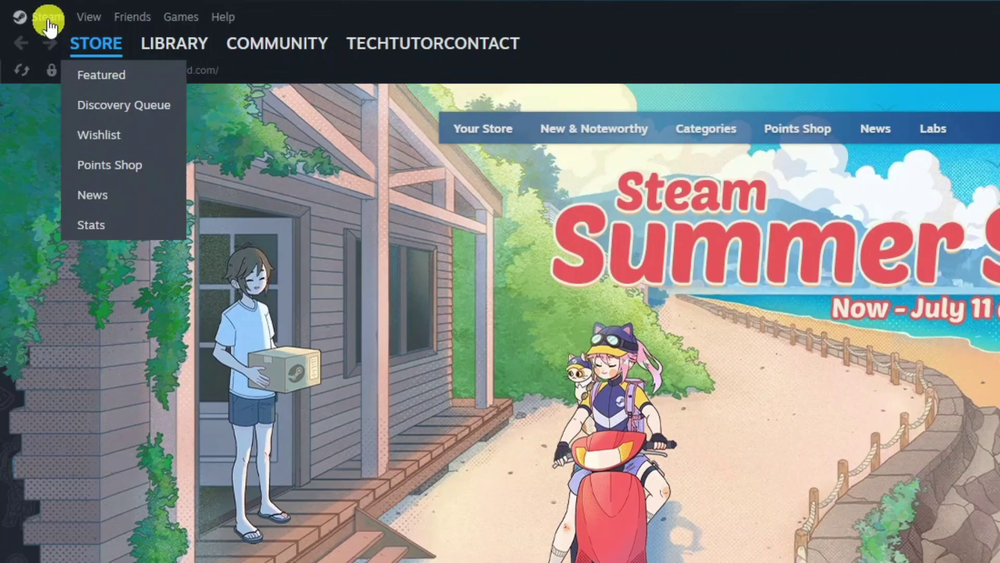
Open Steam's Settings window from the Steam menu
click(49, 18)
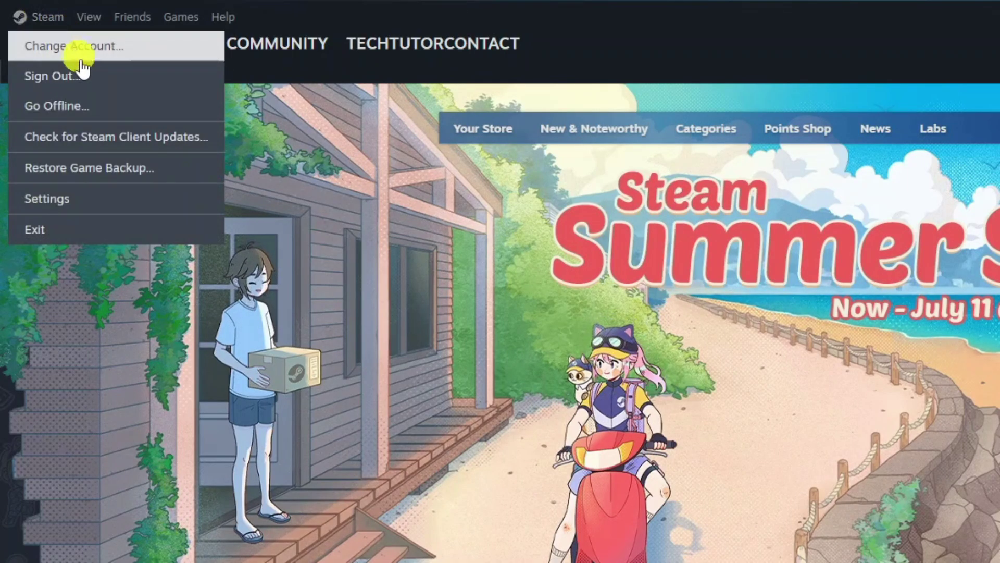
click(146, 202)
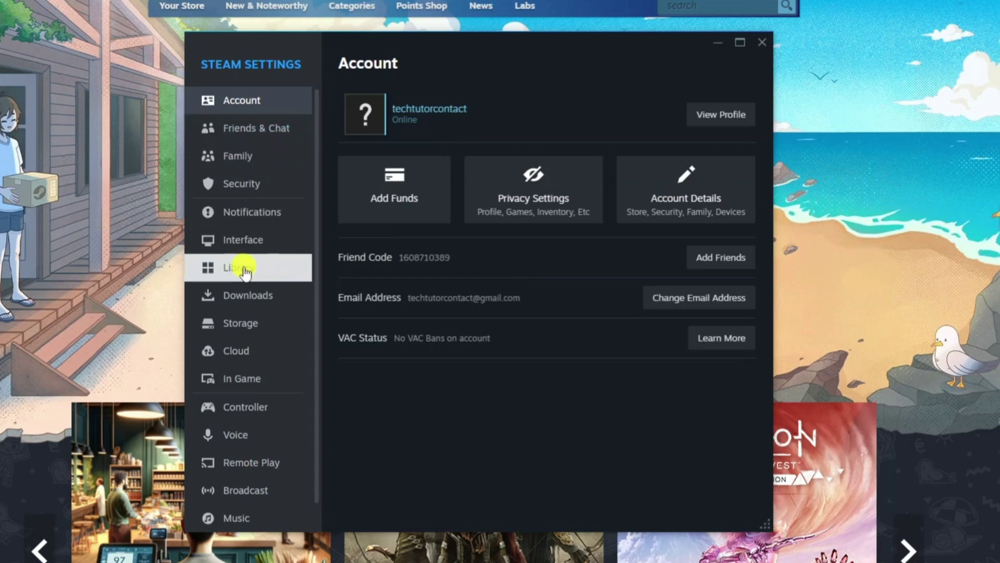
In the Interface settings, set Client Beta Participation to Steam Families Beta
click(243, 239)
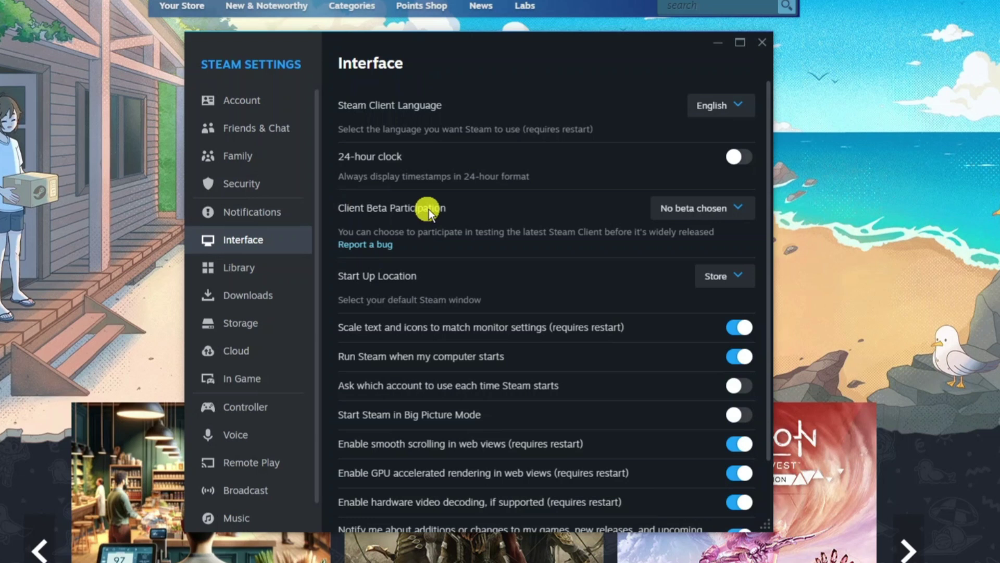
click(692, 208)
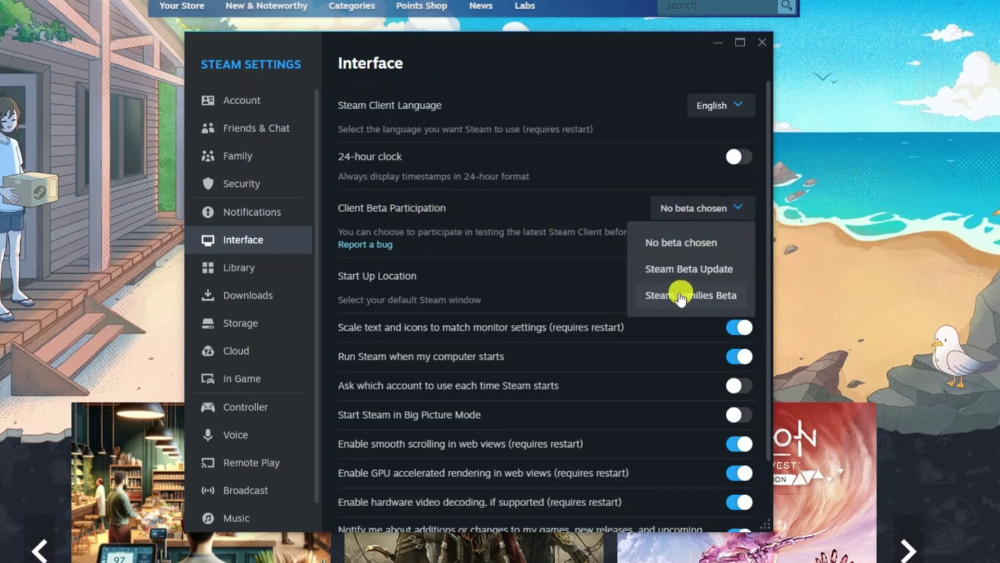
click(718, 296)
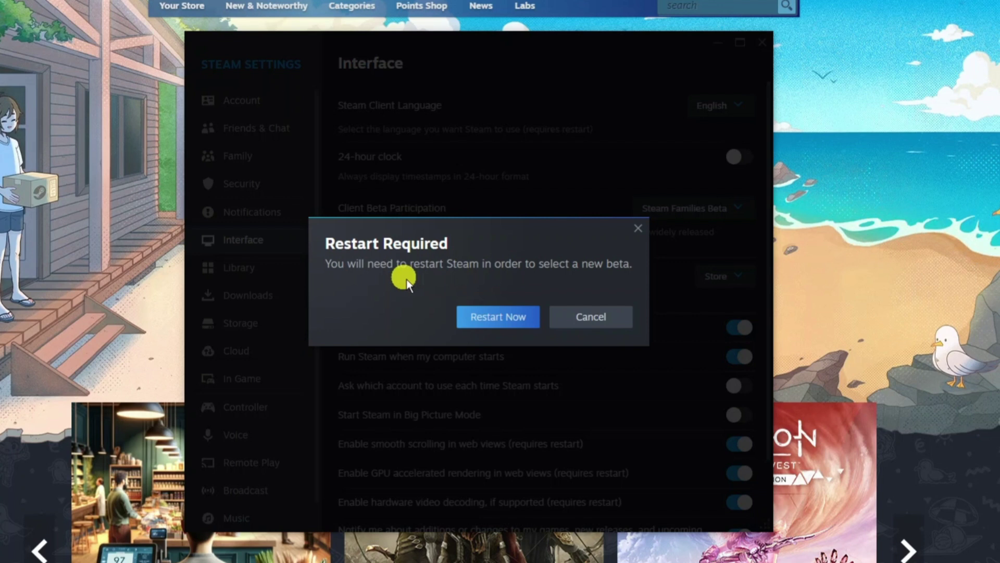
Restart Steam now to apply the Families beta update
click(501, 320)
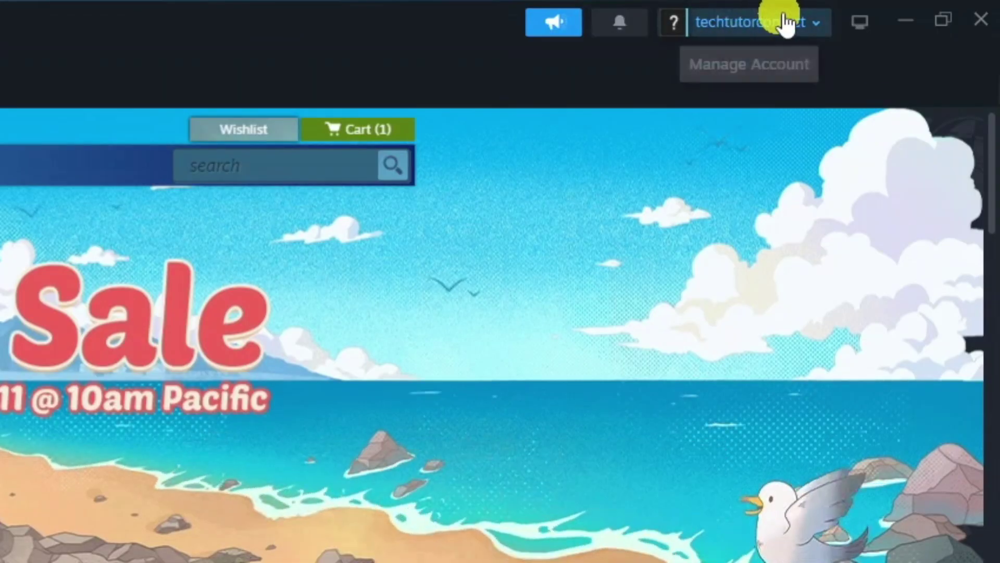
Go to Account details and open the Family Management page
click(781, 20)
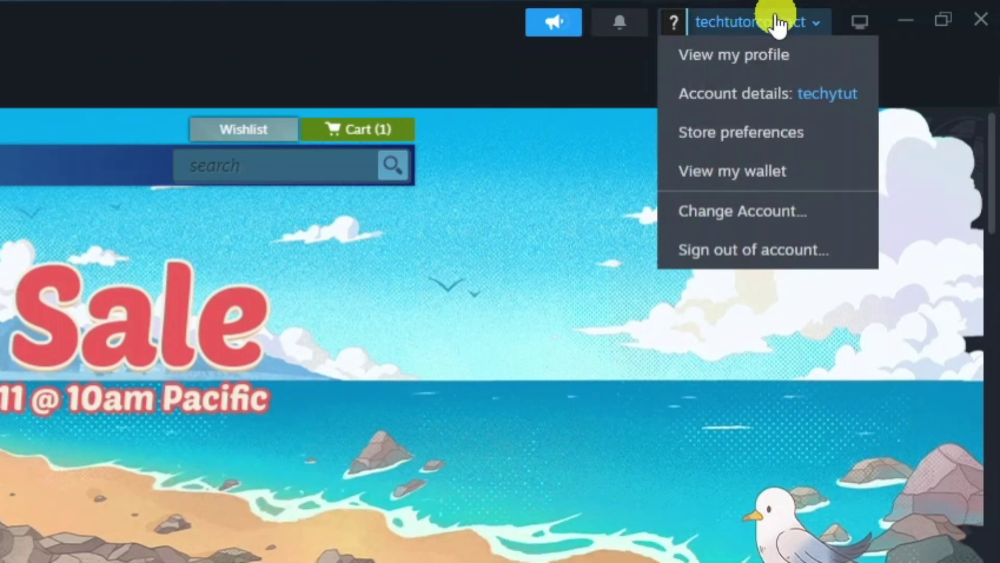
click(798, 102)
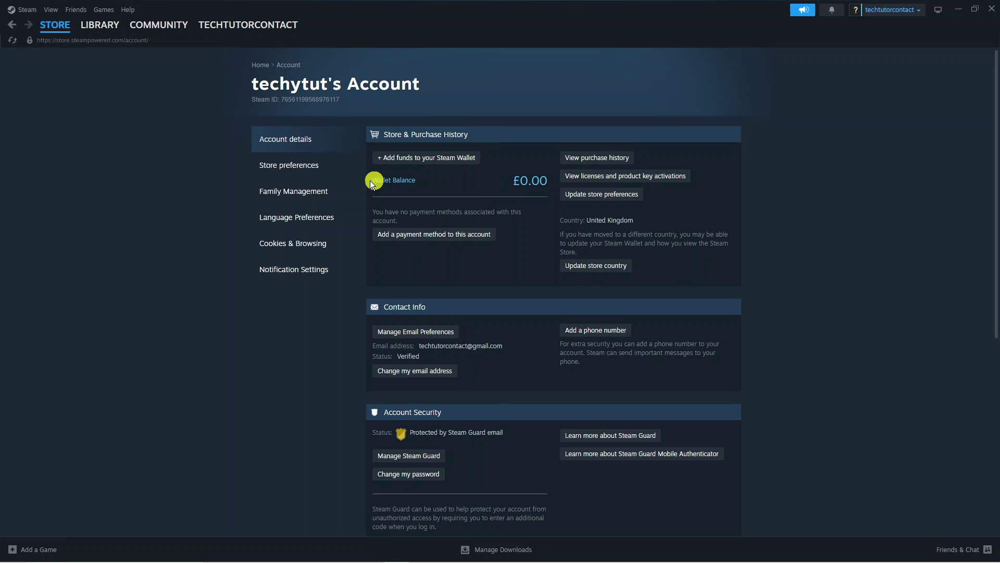
click(320, 193)
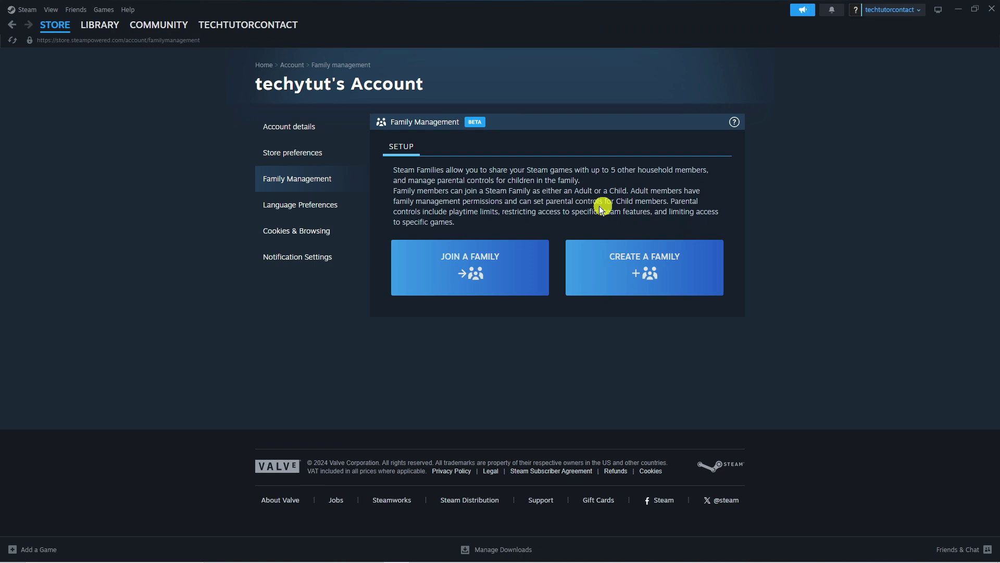
Create a new family named 'techtutor'
click(666, 264)
click(513, 236)
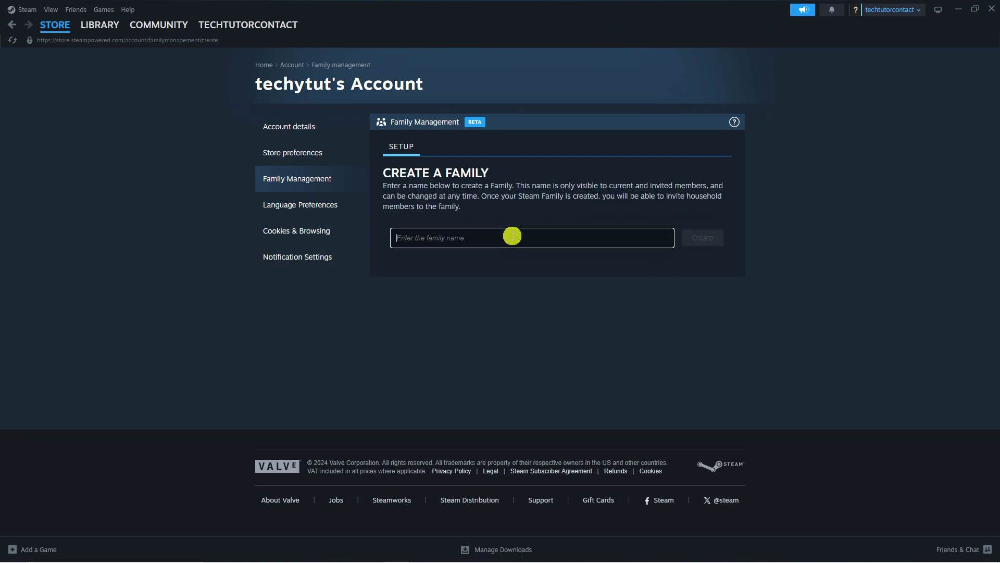
text(TEc)
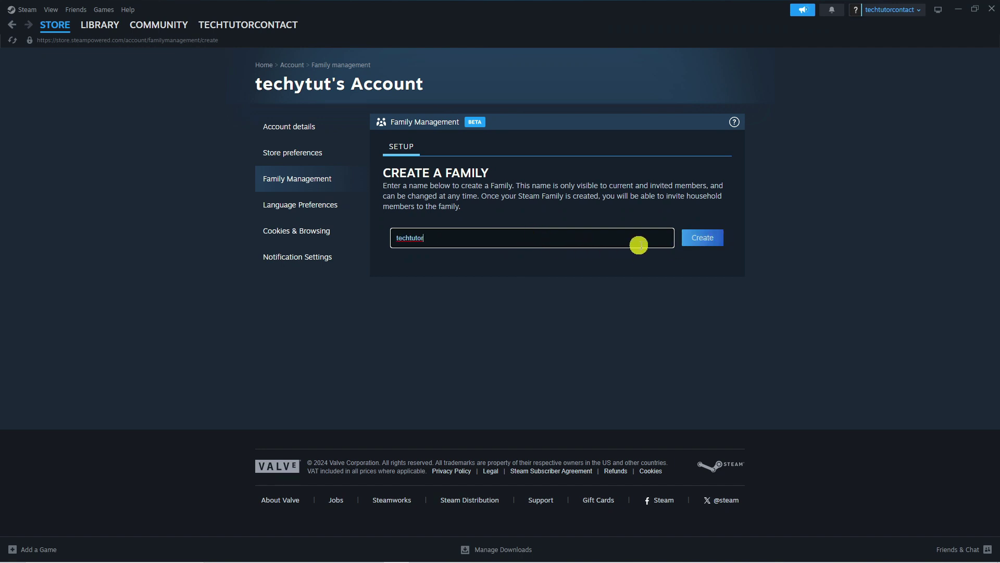
click(710, 242)
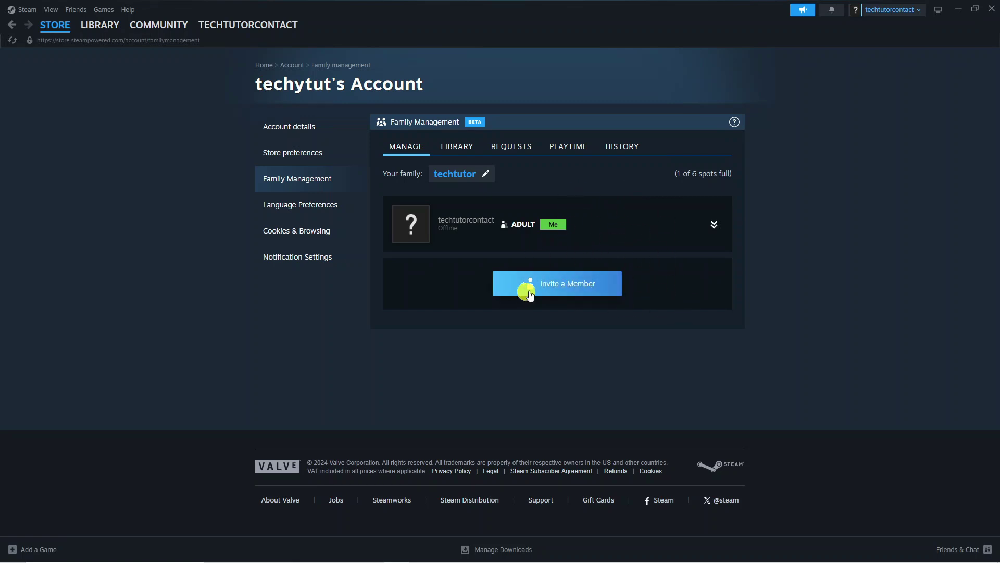
click(574, 283)
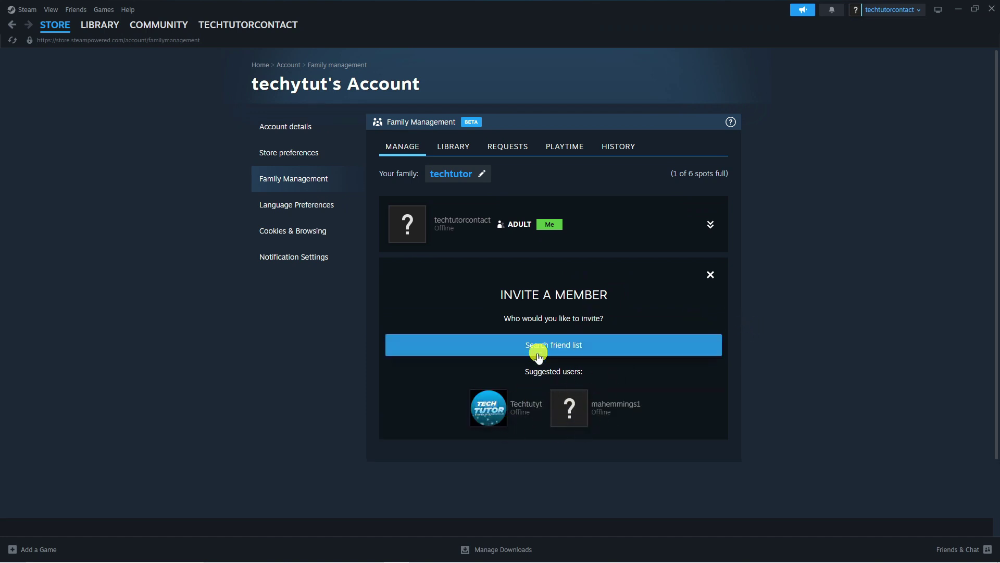
click(568, 410)
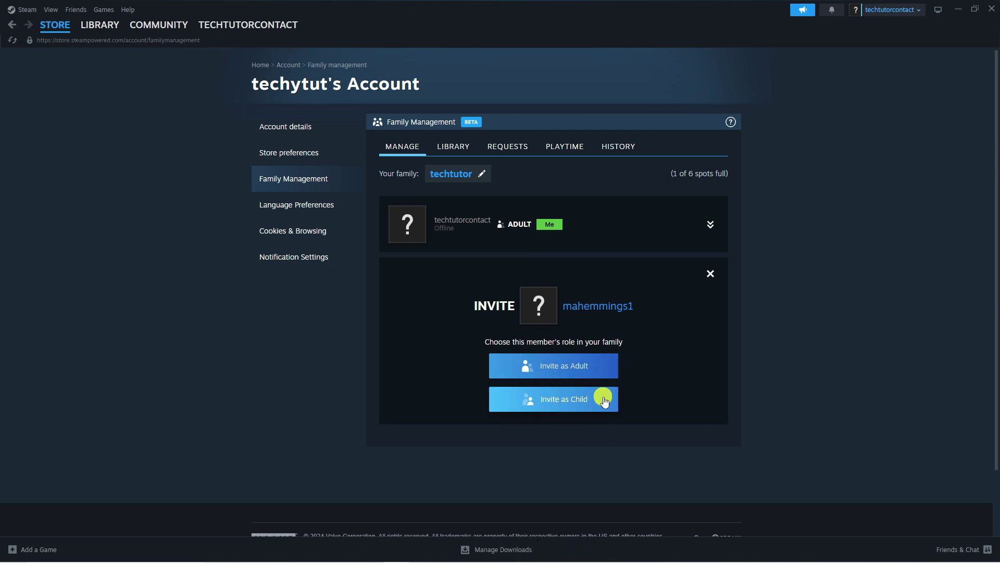
click(599, 365)
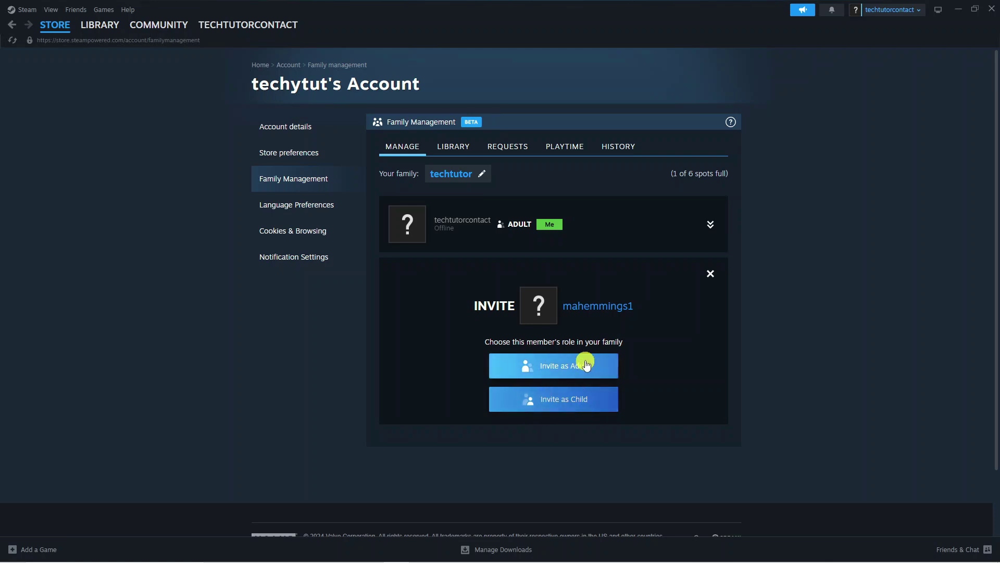
click(585, 368)
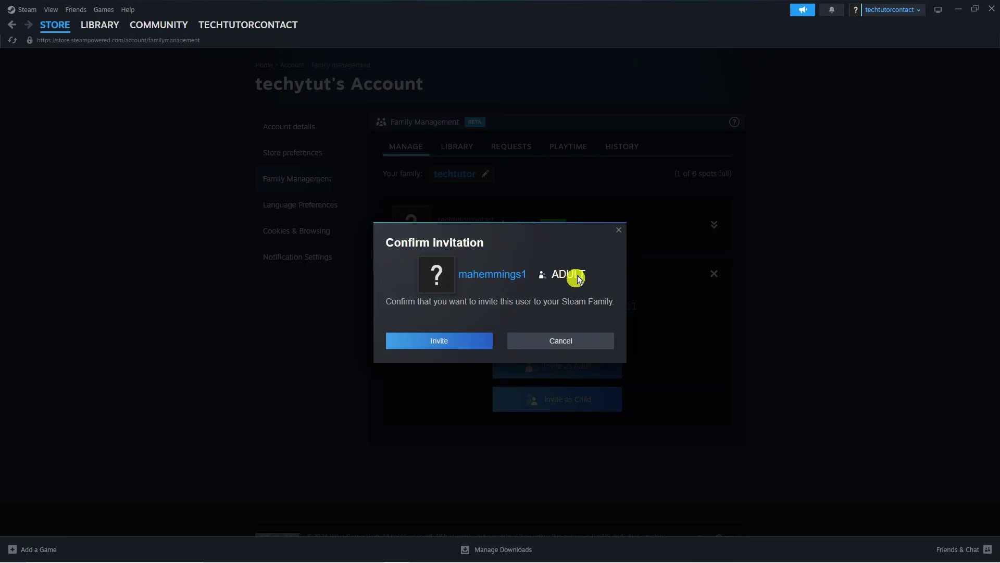
click(462, 341)
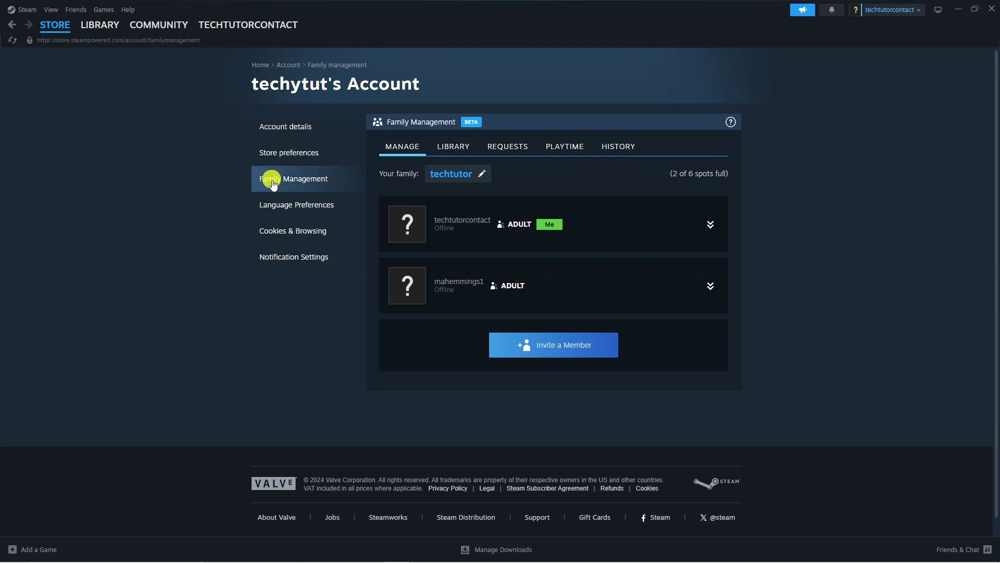
Show the family Library tab with its included, excluded and free games
click(470, 150)
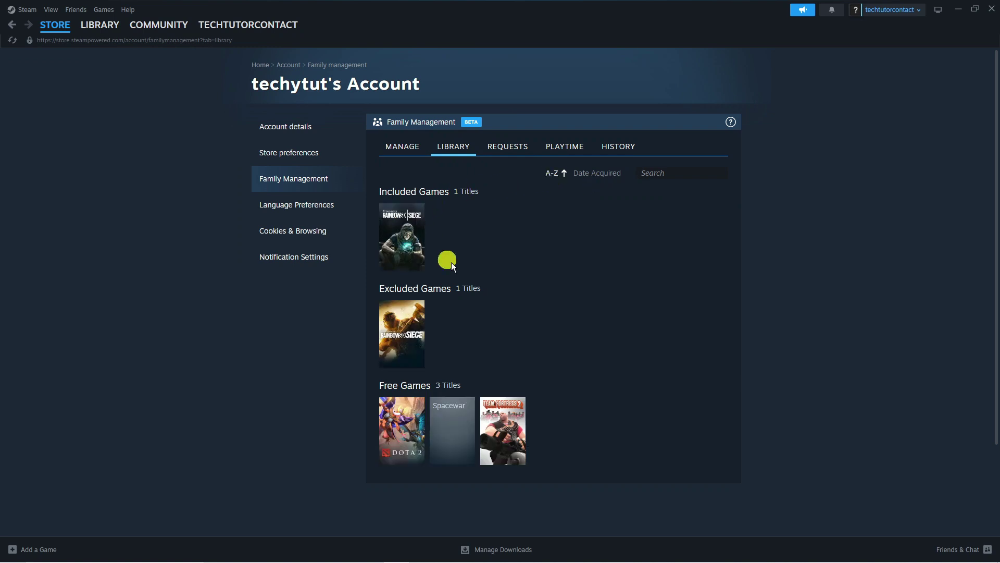